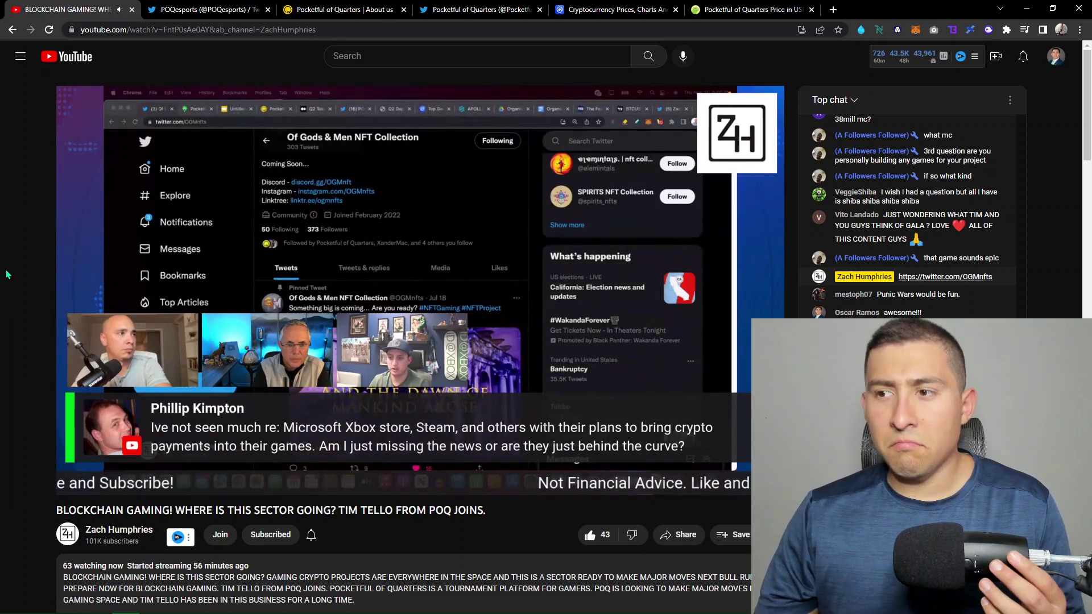
Mute the livestream audio and bring up the POQesports Twitter profile
left_click(131, 482)
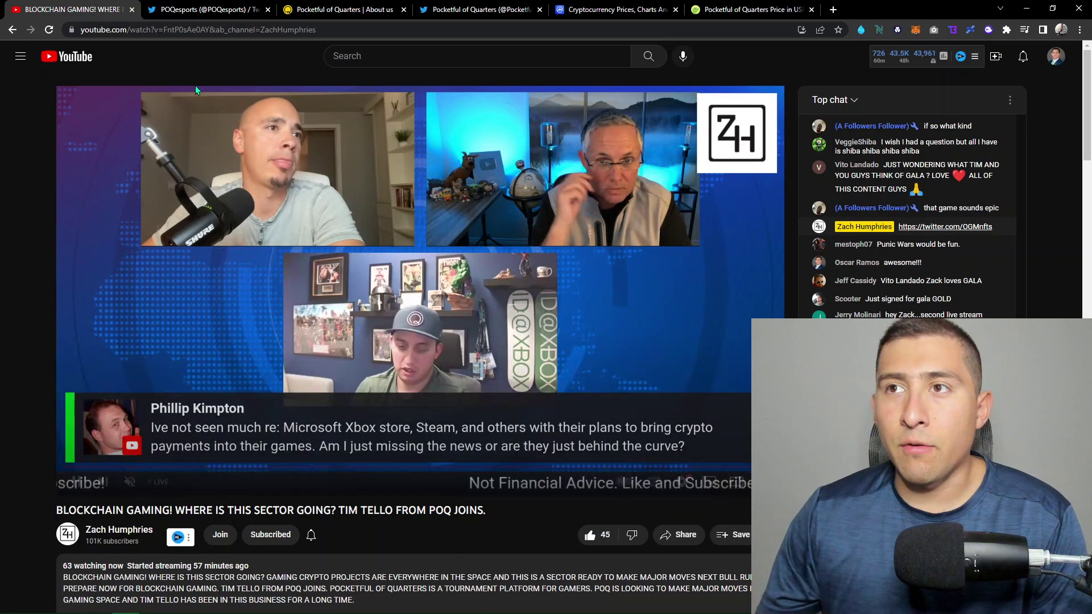
left_click(208, 9)
scroll(350, 225, "down", 1)
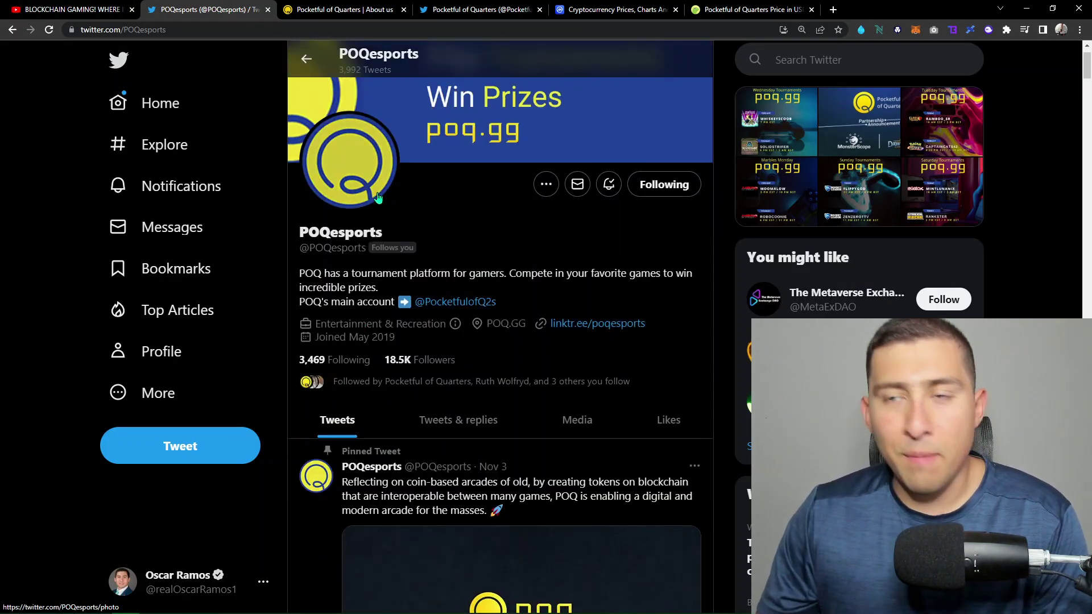
left_click(341, 9)
left_click(198, 6)
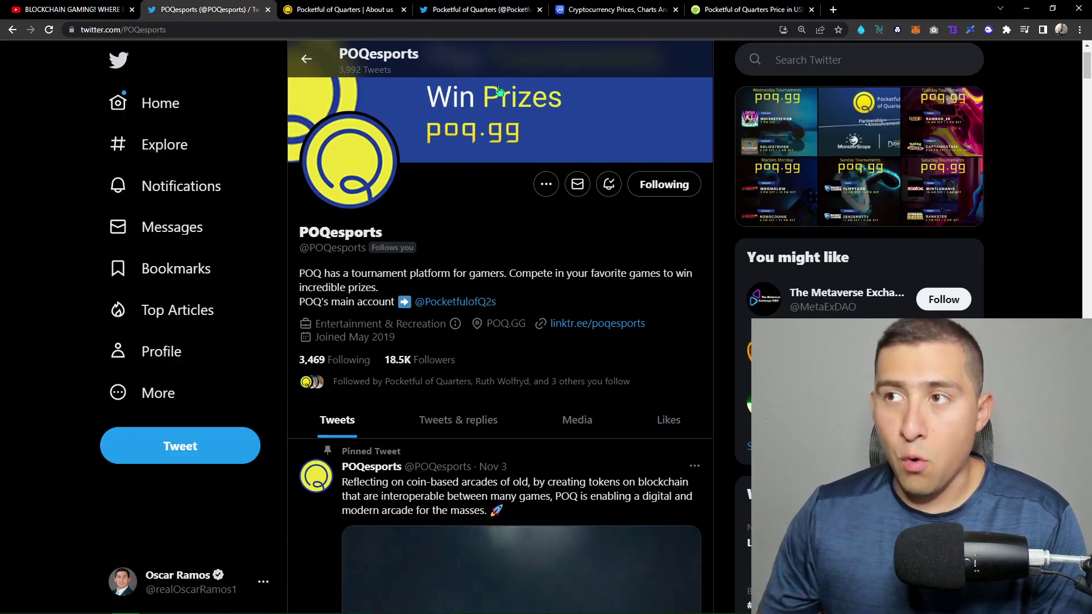
left_click(462, 7)
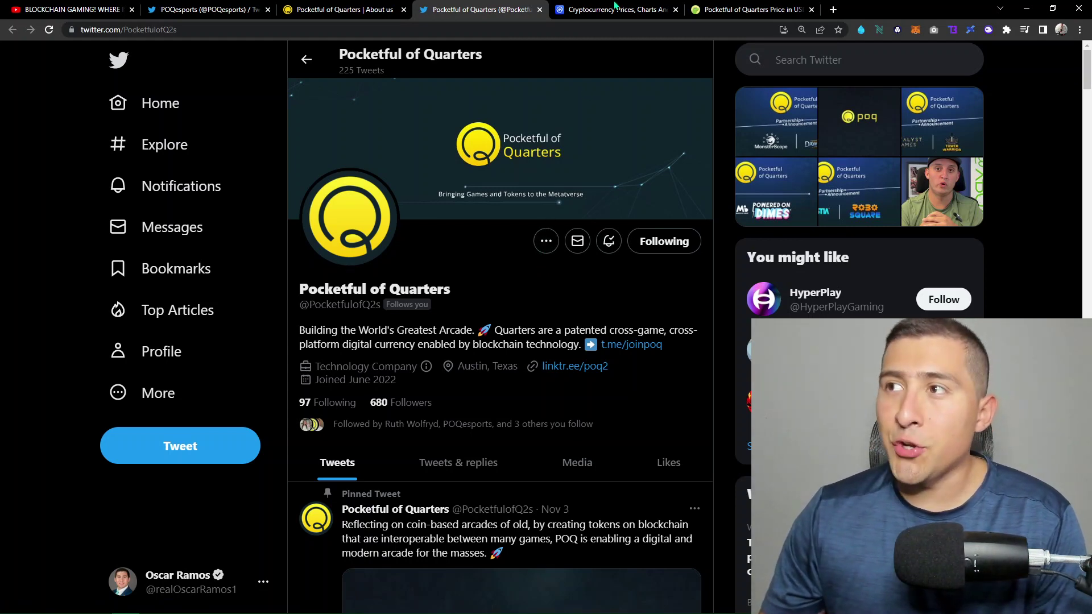
View the CoinGecko Q2 price chart at Max range and its Markets listing
left_click(765, 6)
scroll(25, 166, "up", 4)
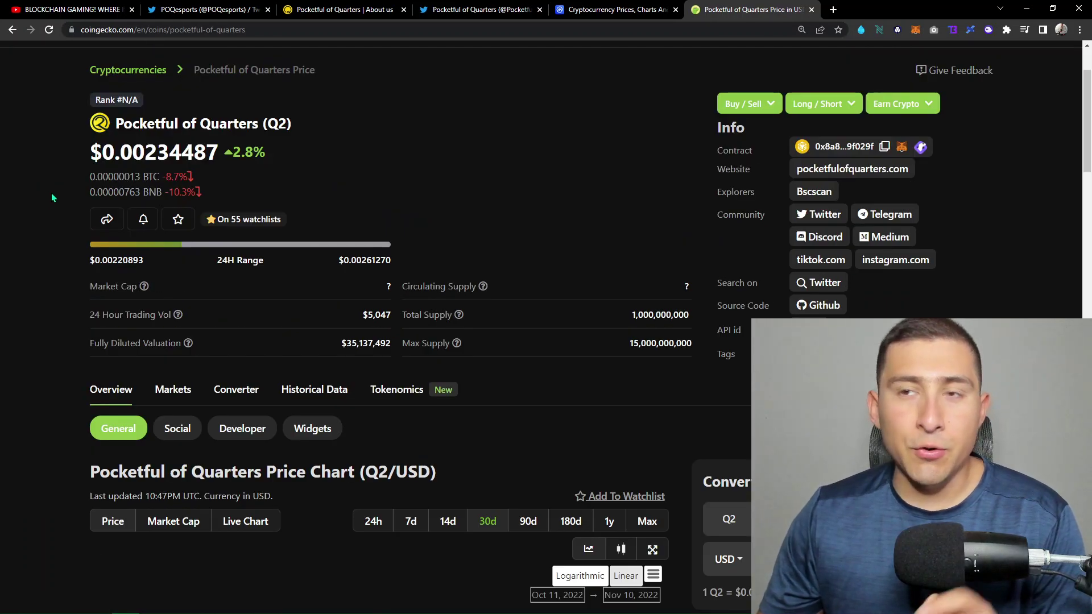
scroll(55, 181, "down", 2)
scroll(56, 181, "down", 2)
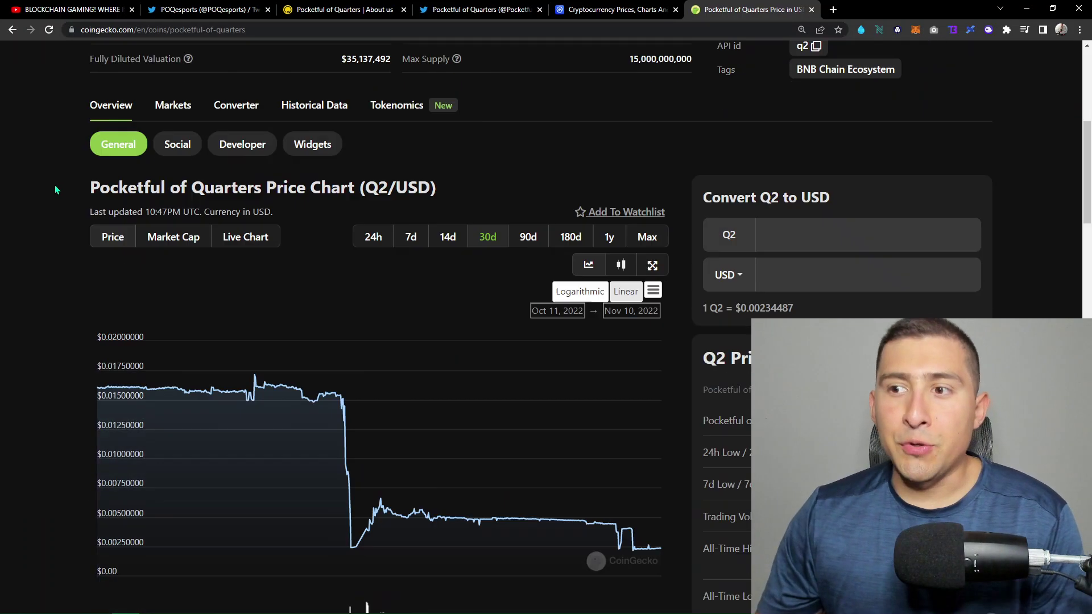
left_click(639, 242)
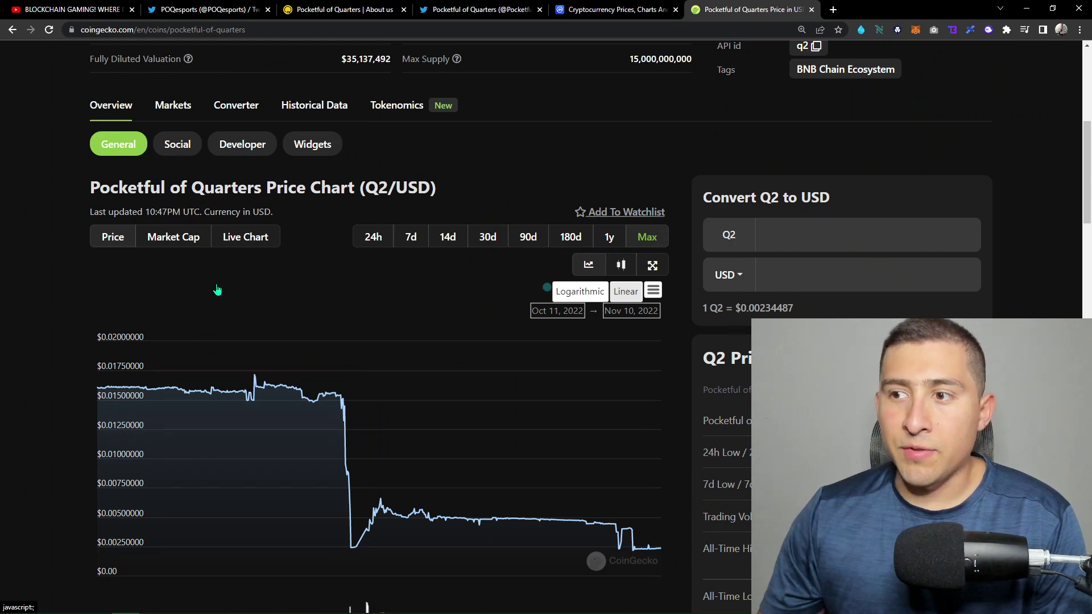
scroll(196, 358, "down", 1)
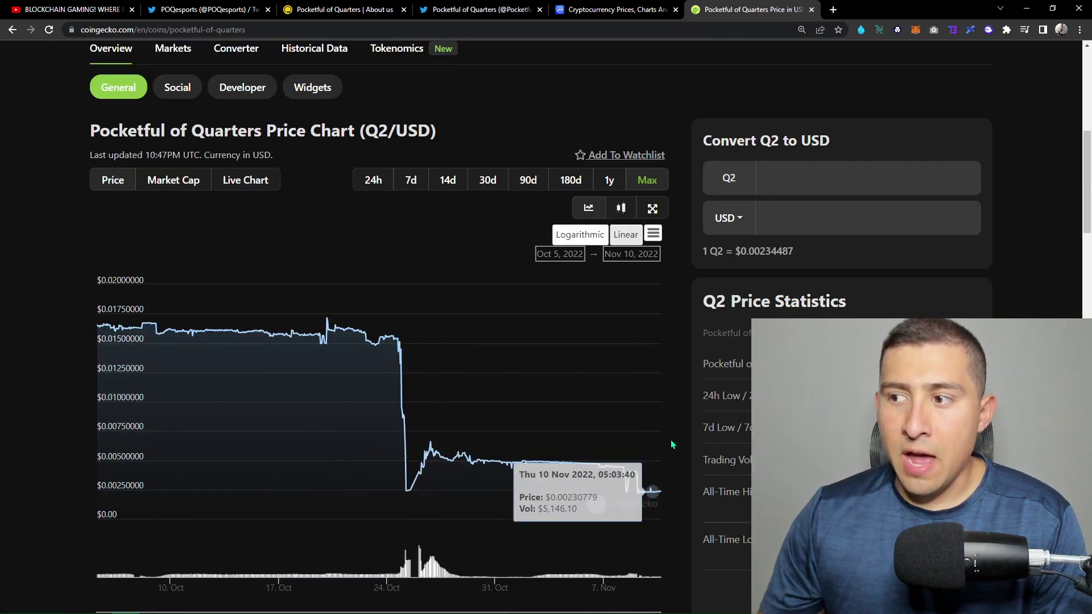
scroll(170, 292, "up", 3)
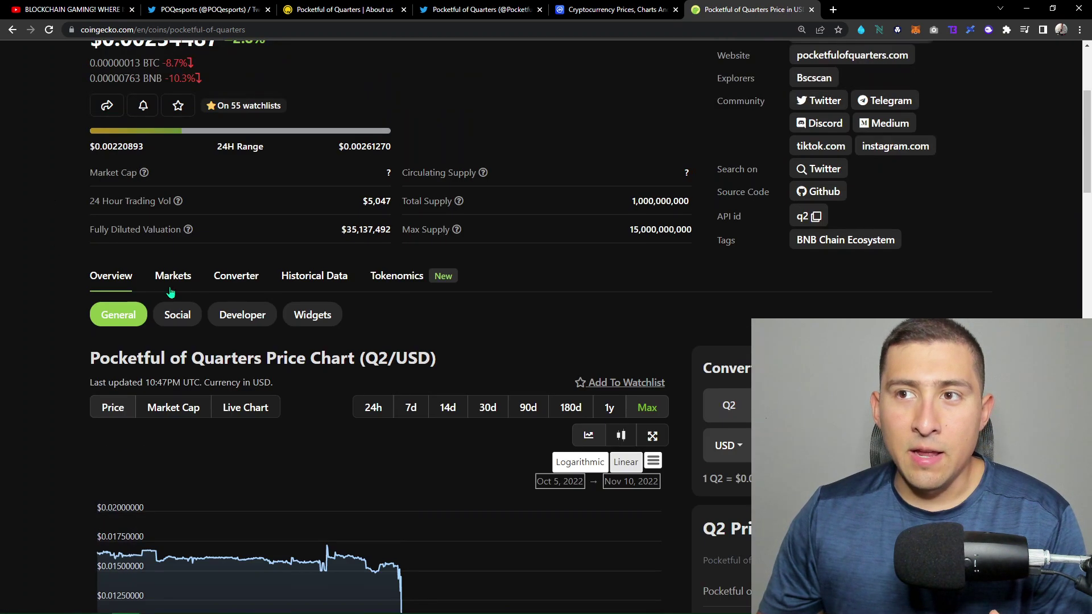
left_click(174, 277)
scroll(55, 349, "down", 1)
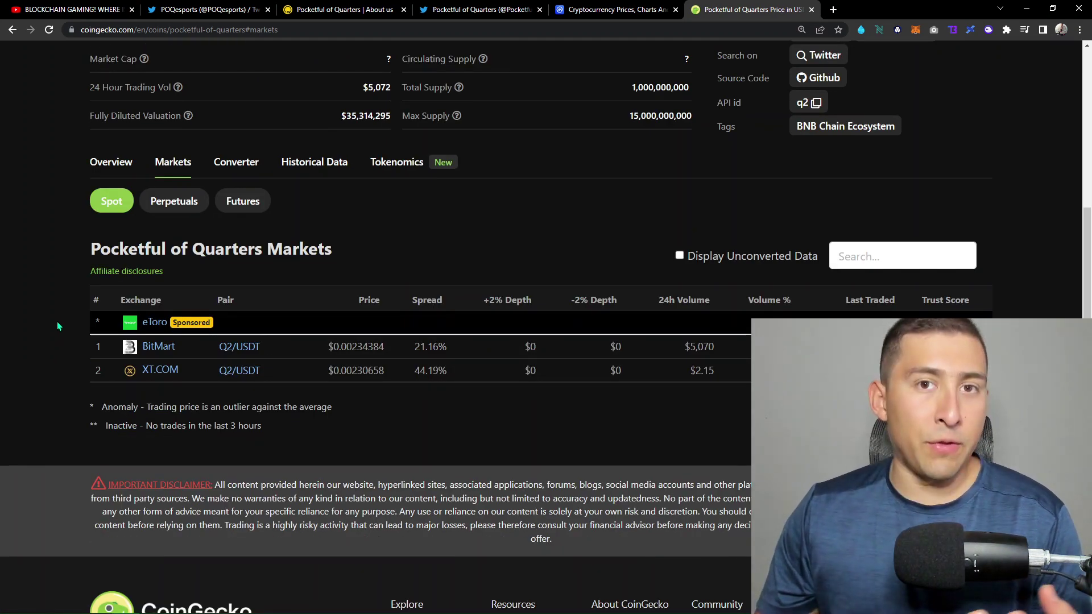
scroll(61, 323, "up", 1)
scroll(61, 326, "up", 2)
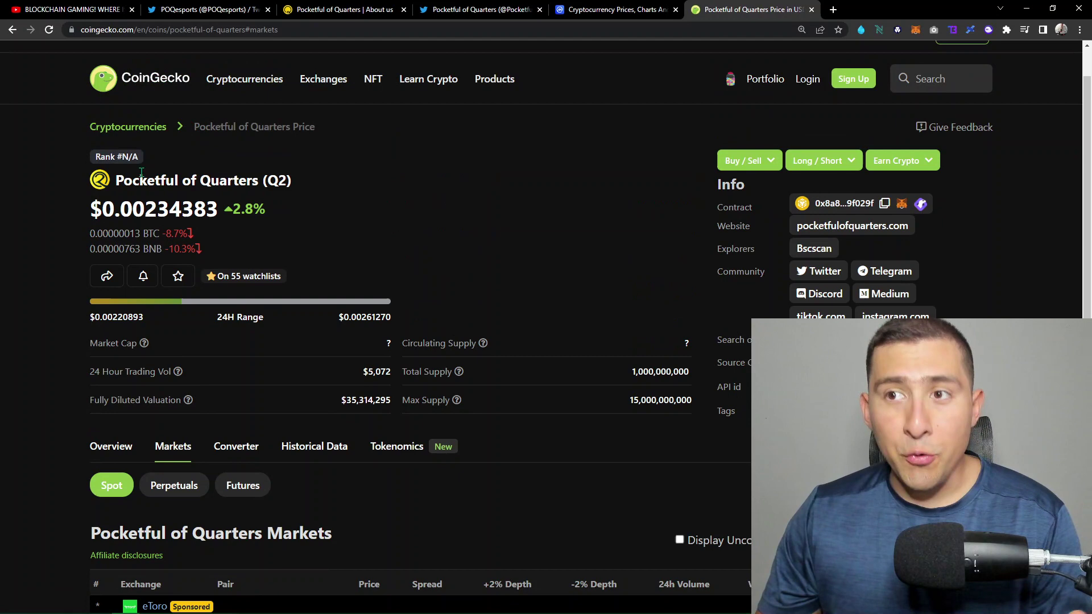
scroll(86, 298, "down", 1)
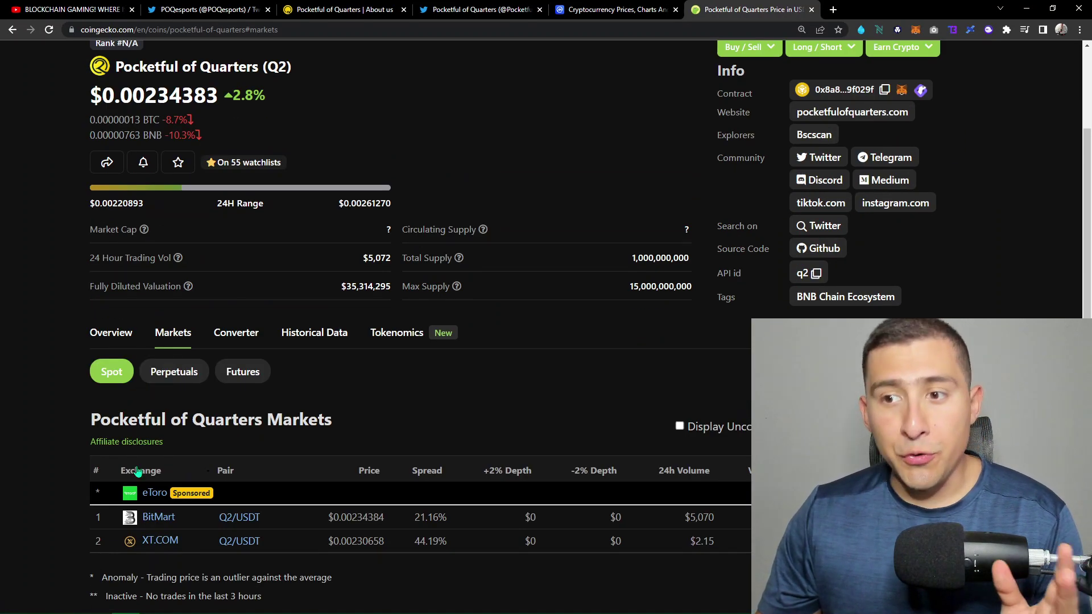
Return to the Q2 price overview, then bring the YouTube livestream back in front
left_click(128, 335)
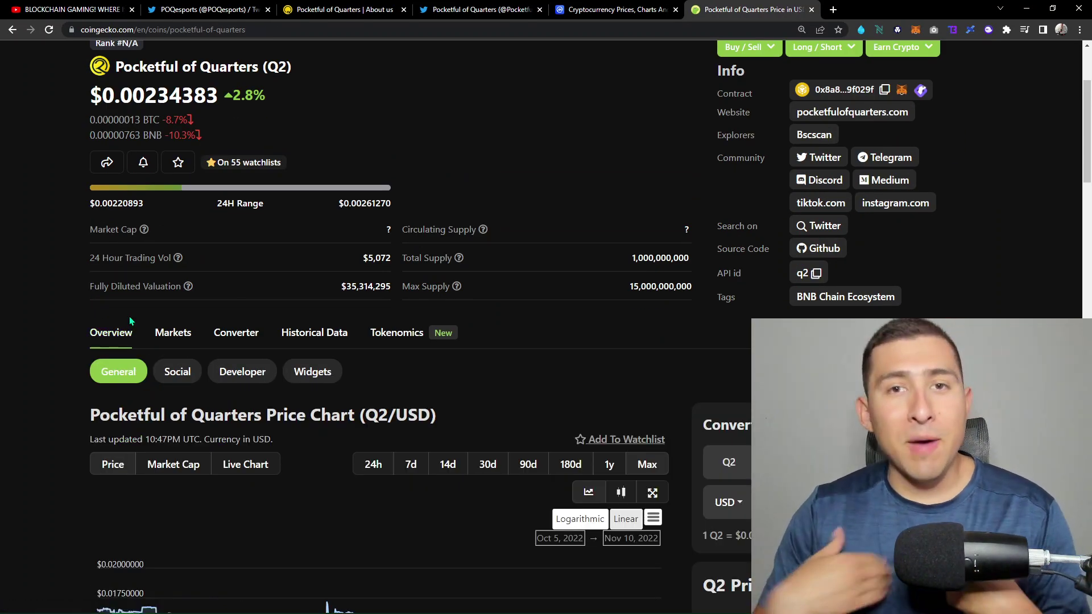
left_click(53, 9)
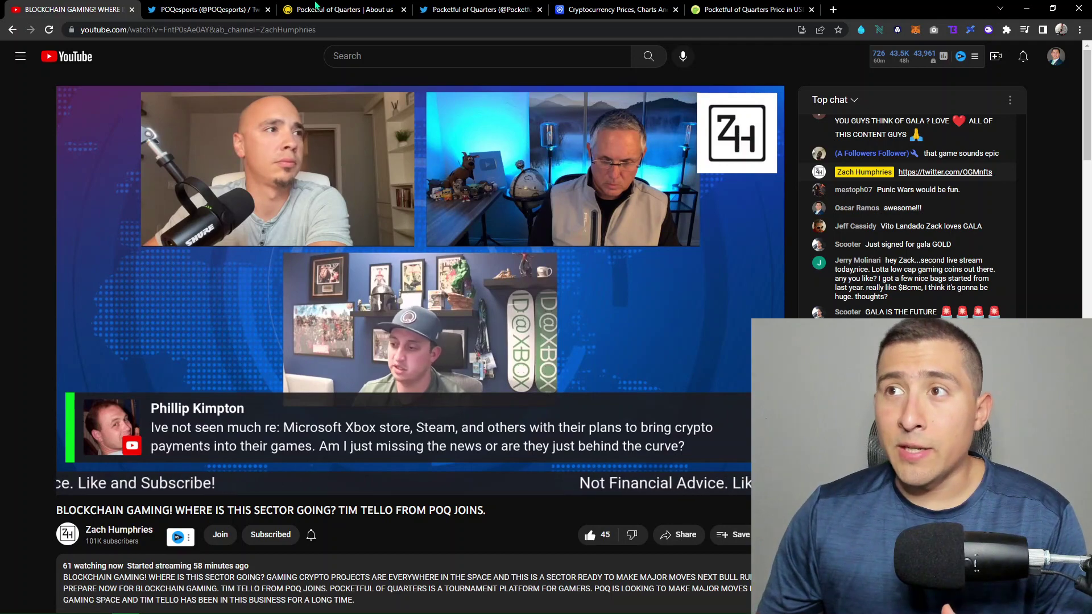
Show the Pocketful of Quarters About us page with its Leadership Team section
left_click(287, 8)
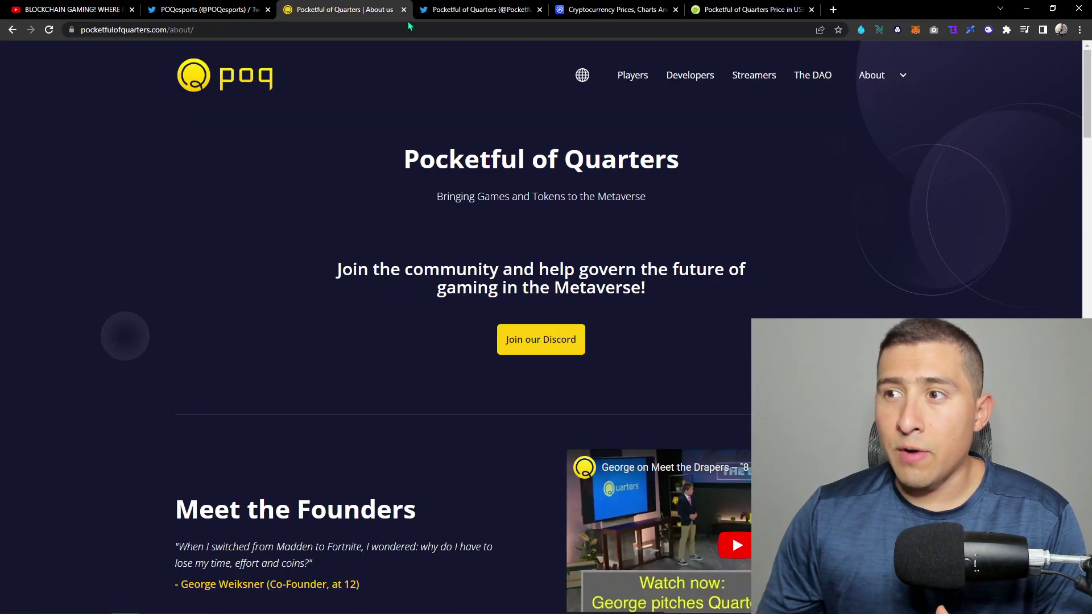
scroll(186, 296, "down", 5)
scroll(159, 310, "down", 5)
scroll(136, 277, "up", 2)
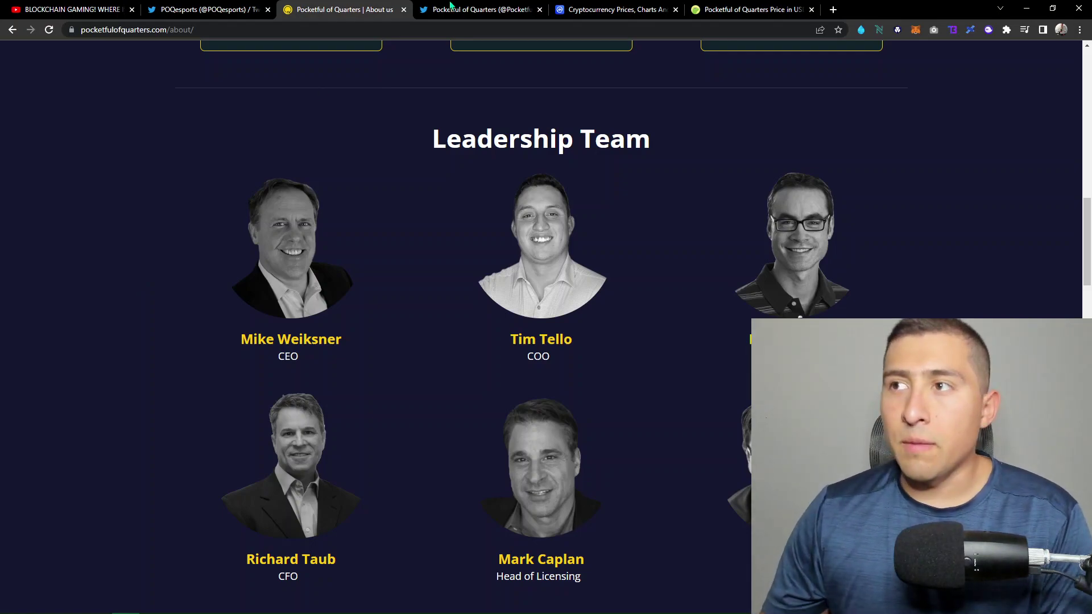
Bring up the POQesports profile feed showing the Dawnblade partnership retweet
left_click(204, 9)
scroll(354, 403, "down", 5)
scroll(355, 403, "down", 5)
scroll(353, 402, "down", 5)
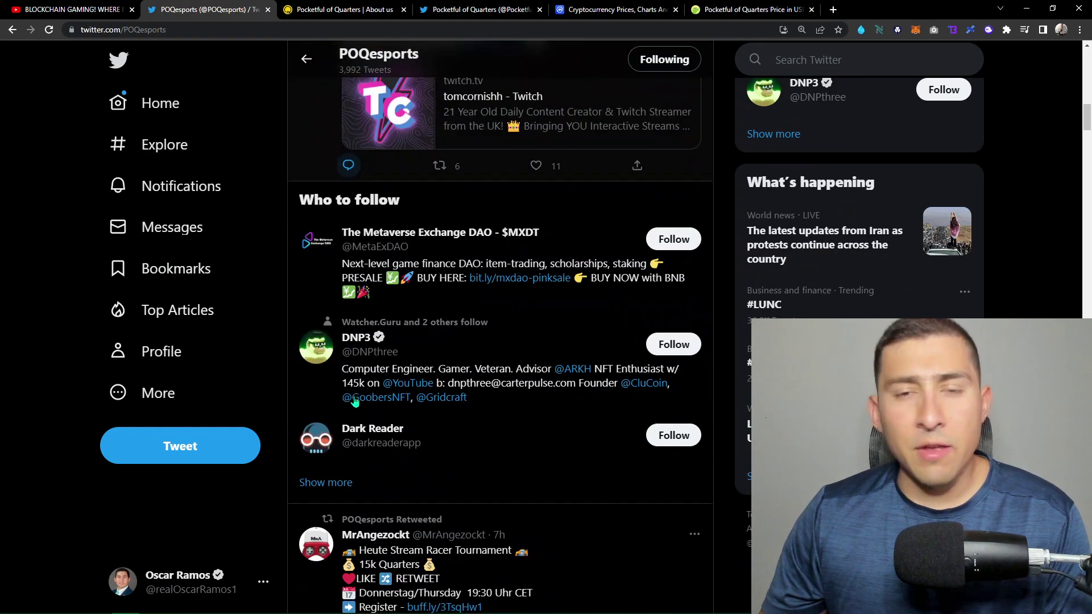
scroll(354, 403, "down", 5)
scroll(354, 403, "down", 5)
scroll(354, 402, "down", 5)
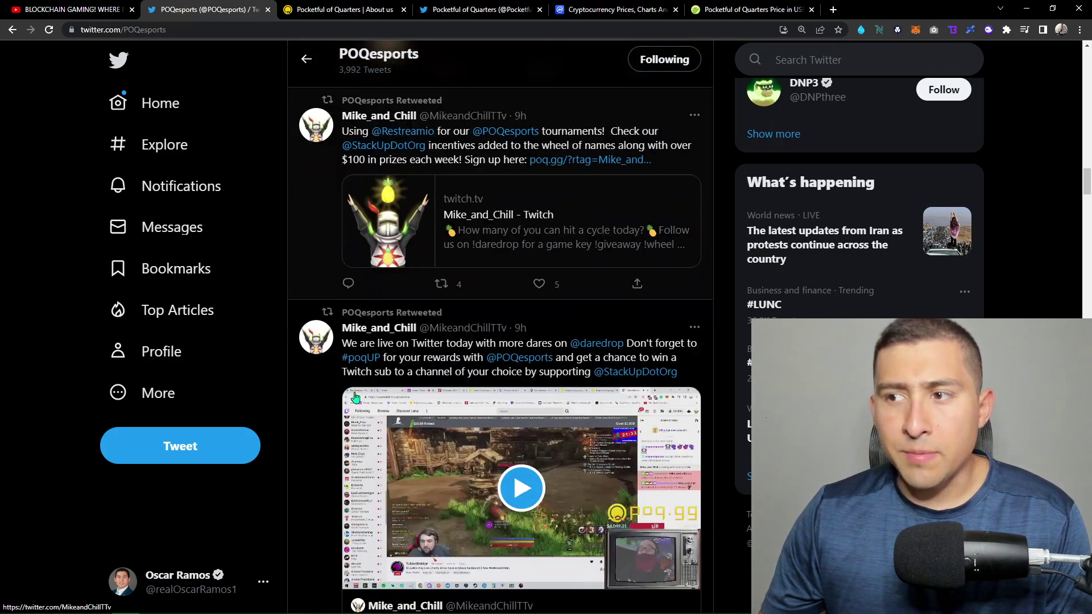
scroll(354, 398, "down", 5)
scroll(358, 392, "down", 5)
scroll(363, 388, "down", 5)
scroll(372, 382, "down", 5)
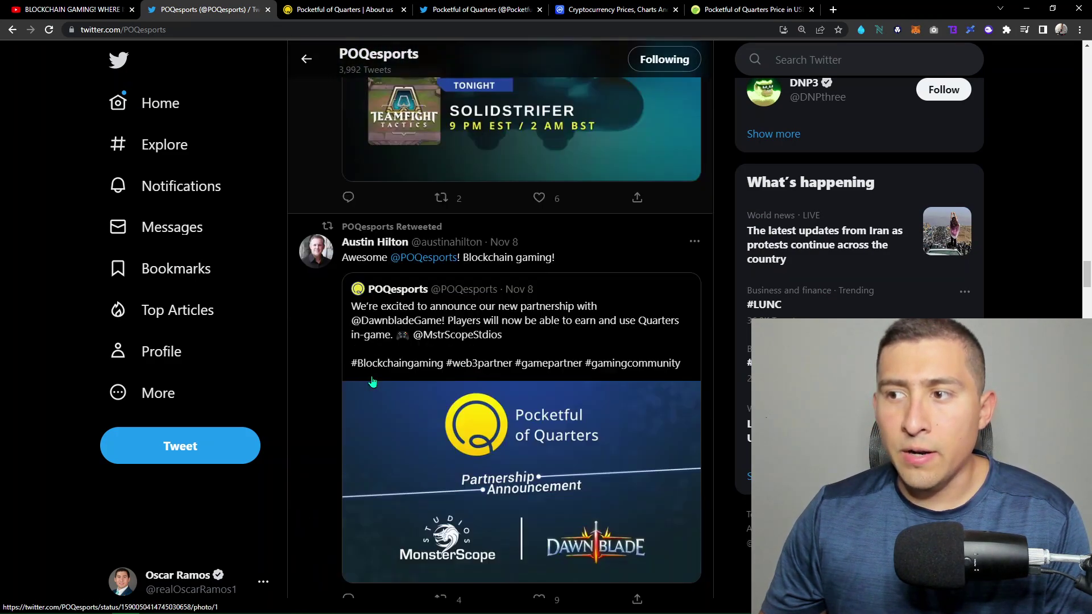
scroll(372, 383, "down", 3)
scroll(424, 411, "up", 1)
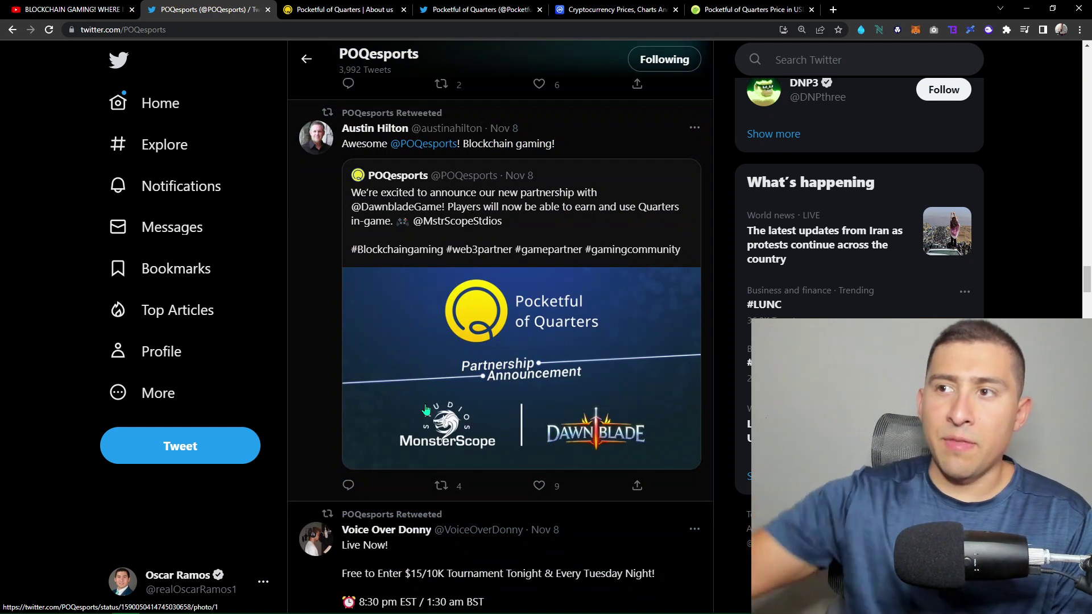